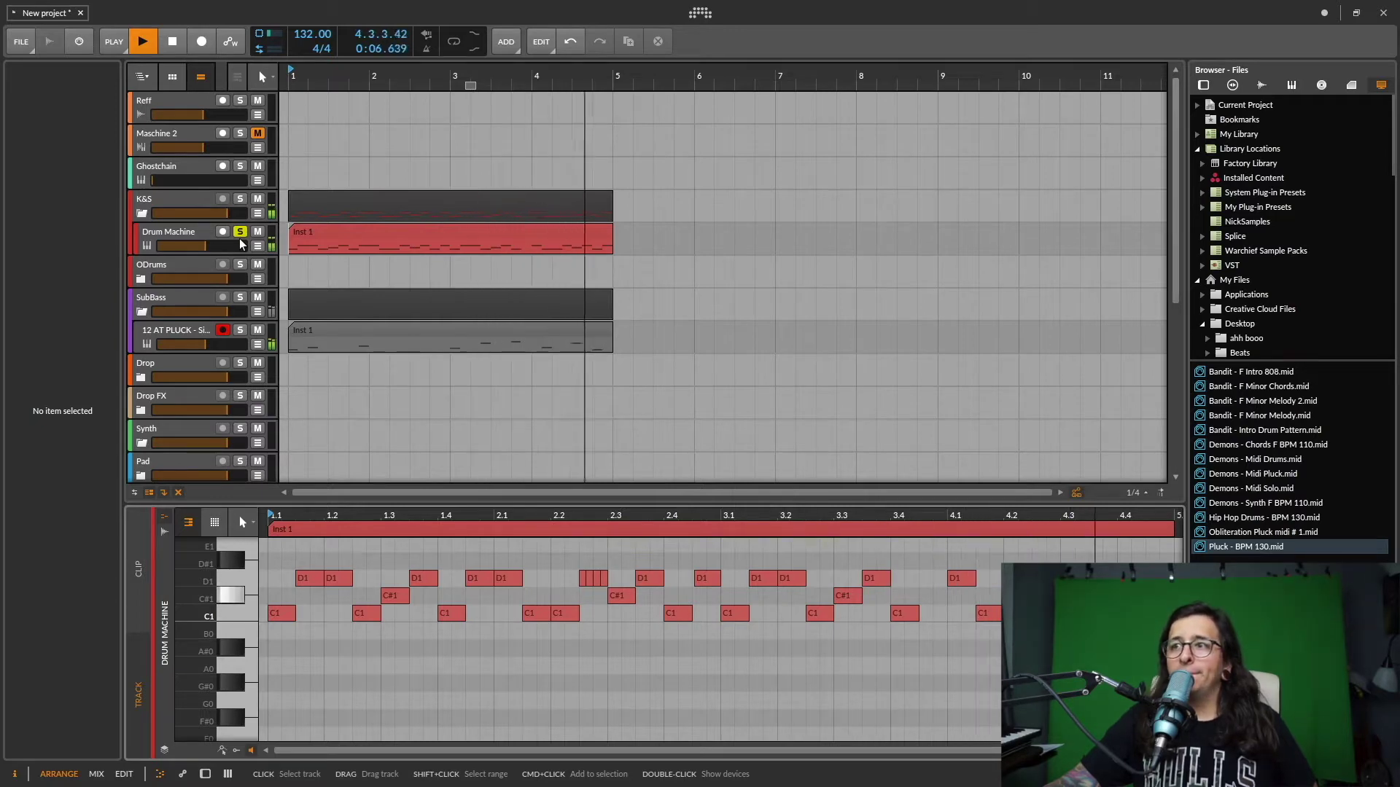
Stop playback, unpin the Export MIDI command from the toolbar and pin it back
key("space")
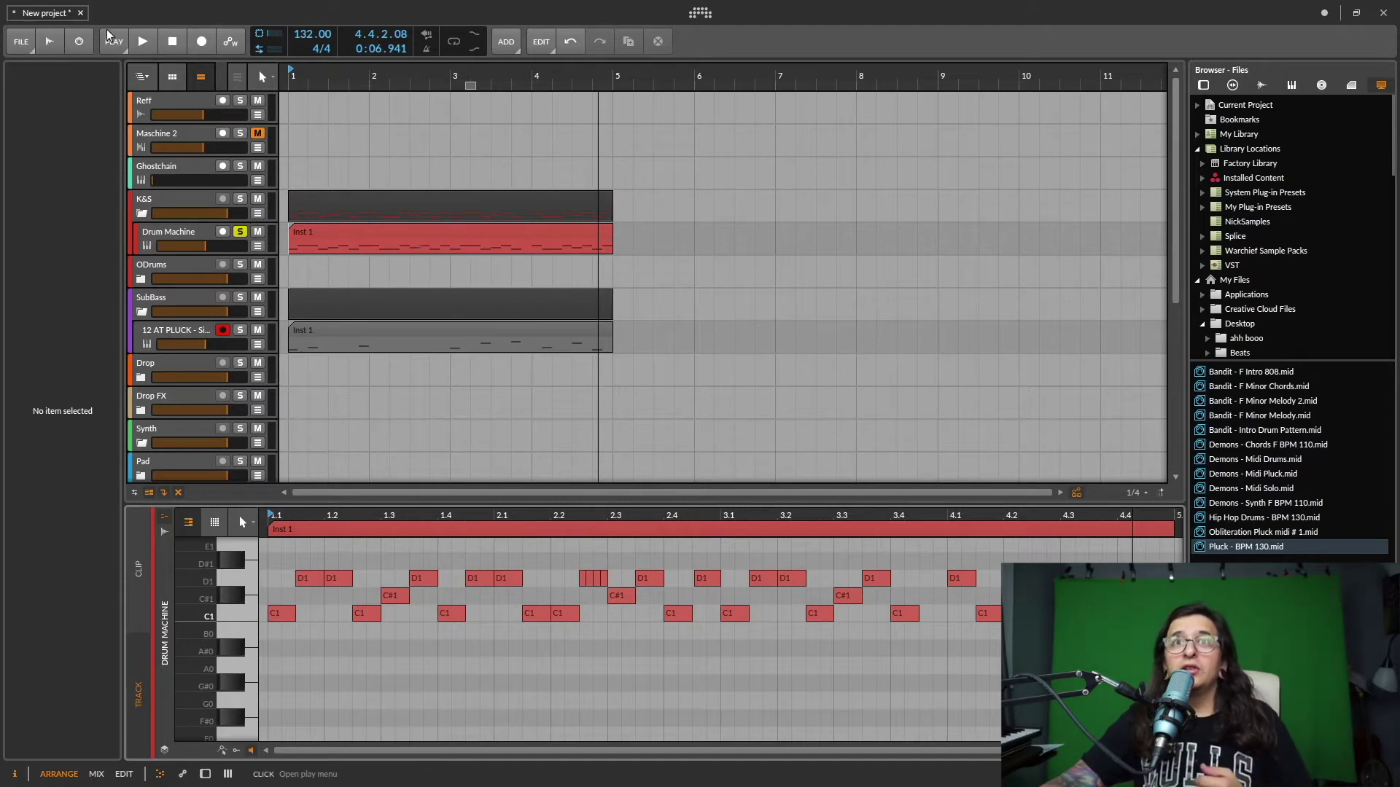
left_click(22, 43)
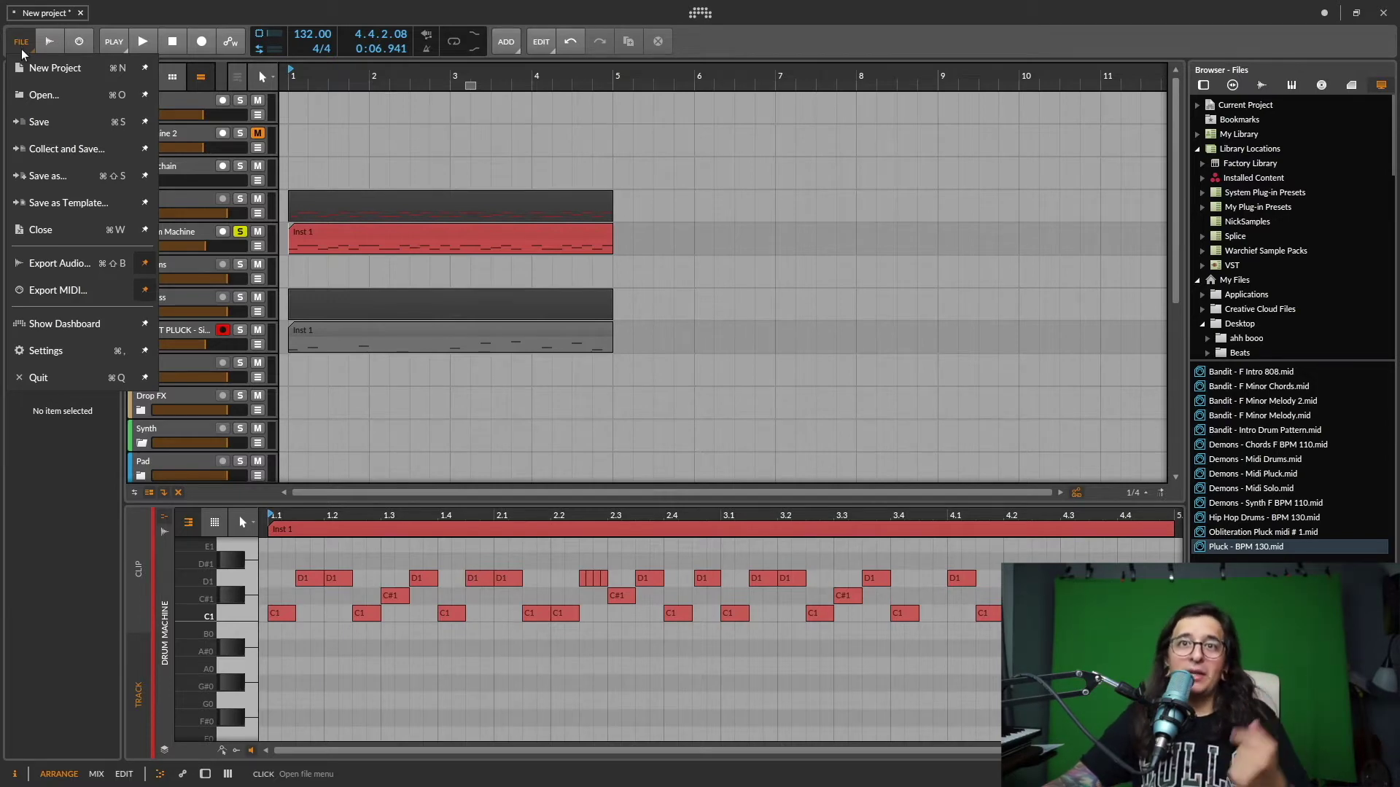
left_click(79, 46)
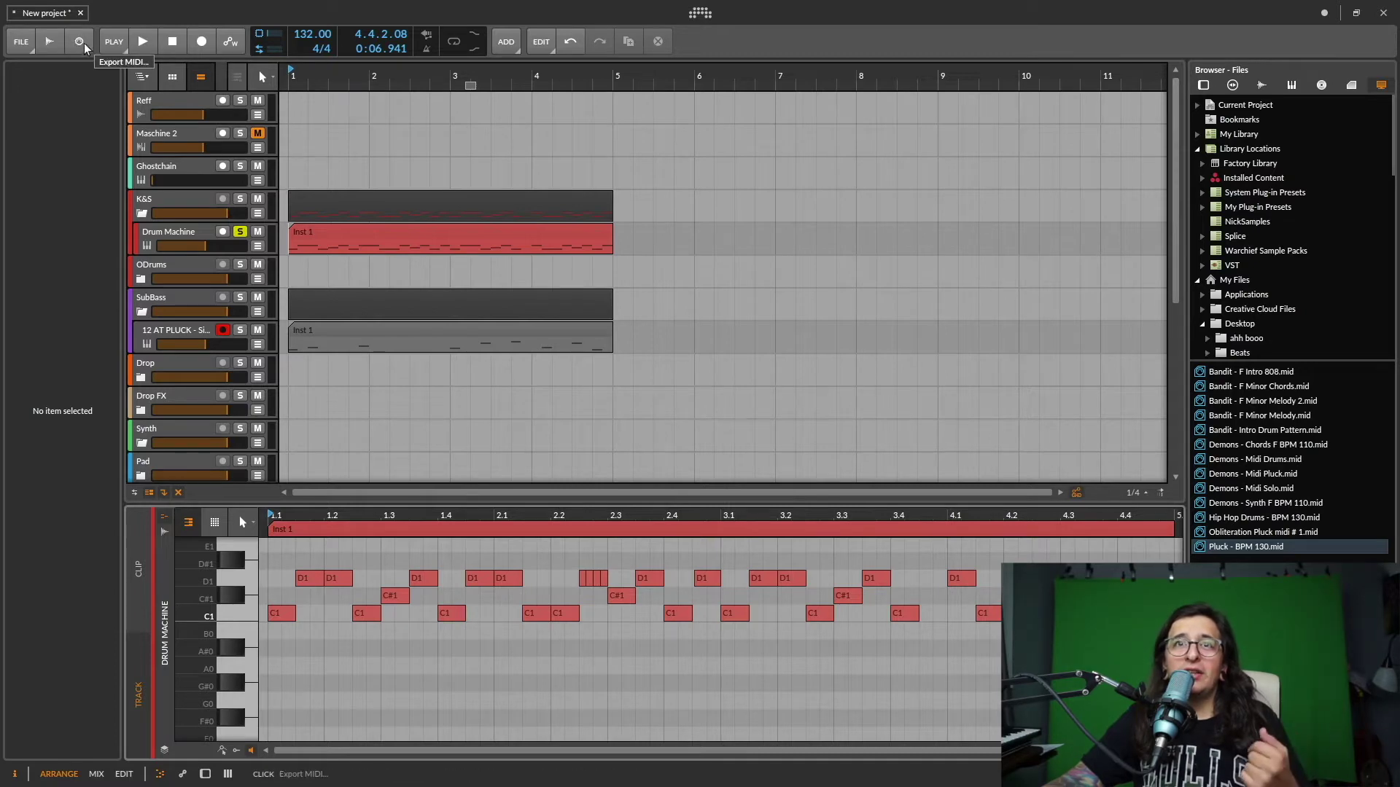
left_click(26, 41)
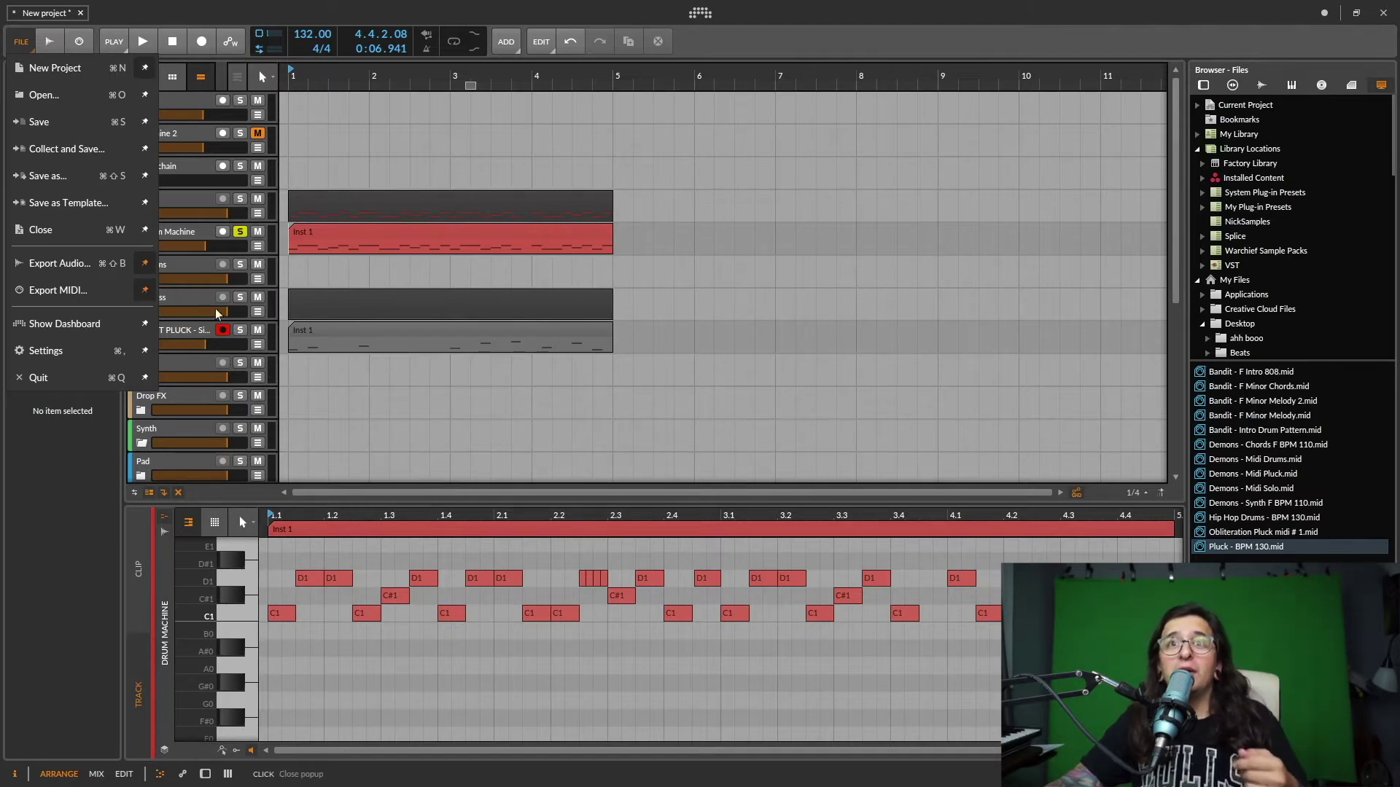
left_click(145, 292)
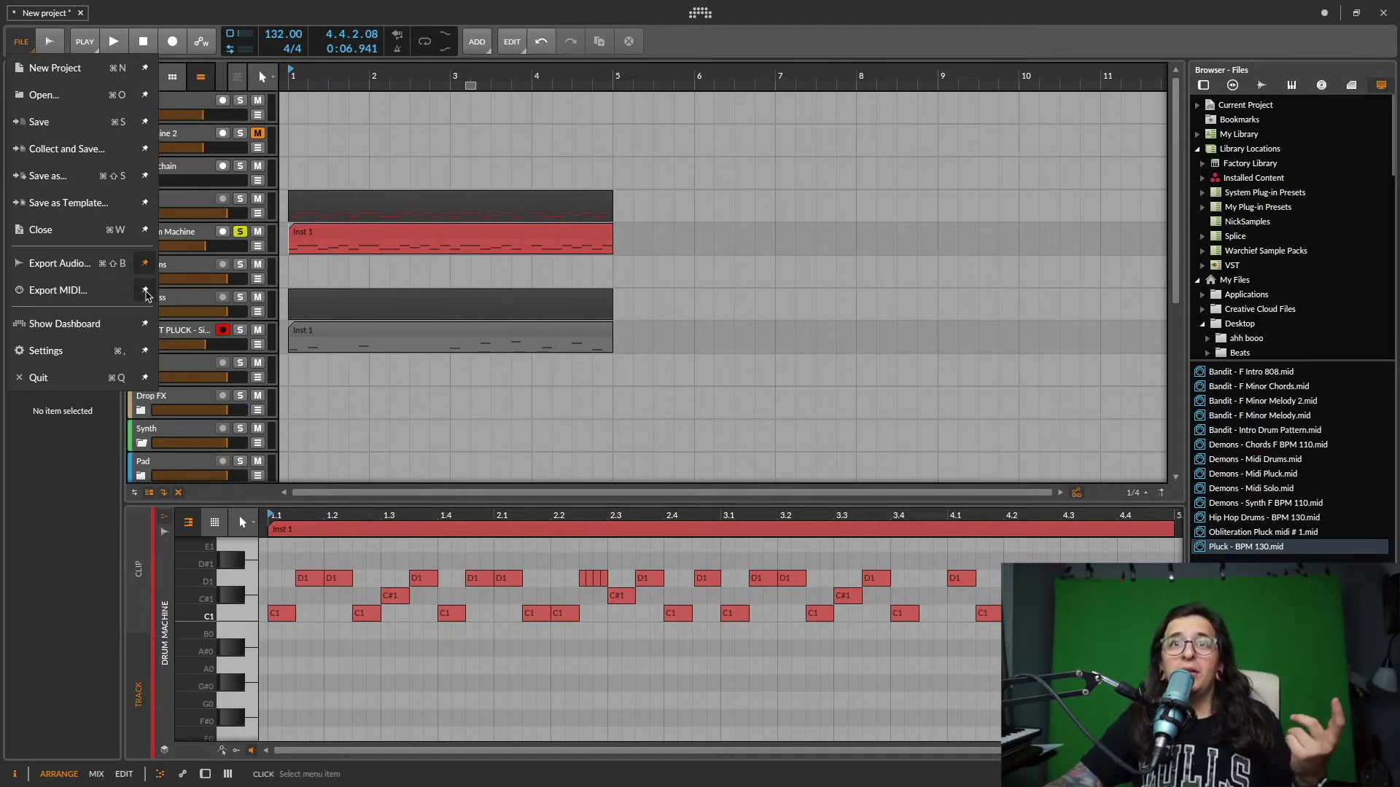
left_click(145, 292)
left_click(106, 18)
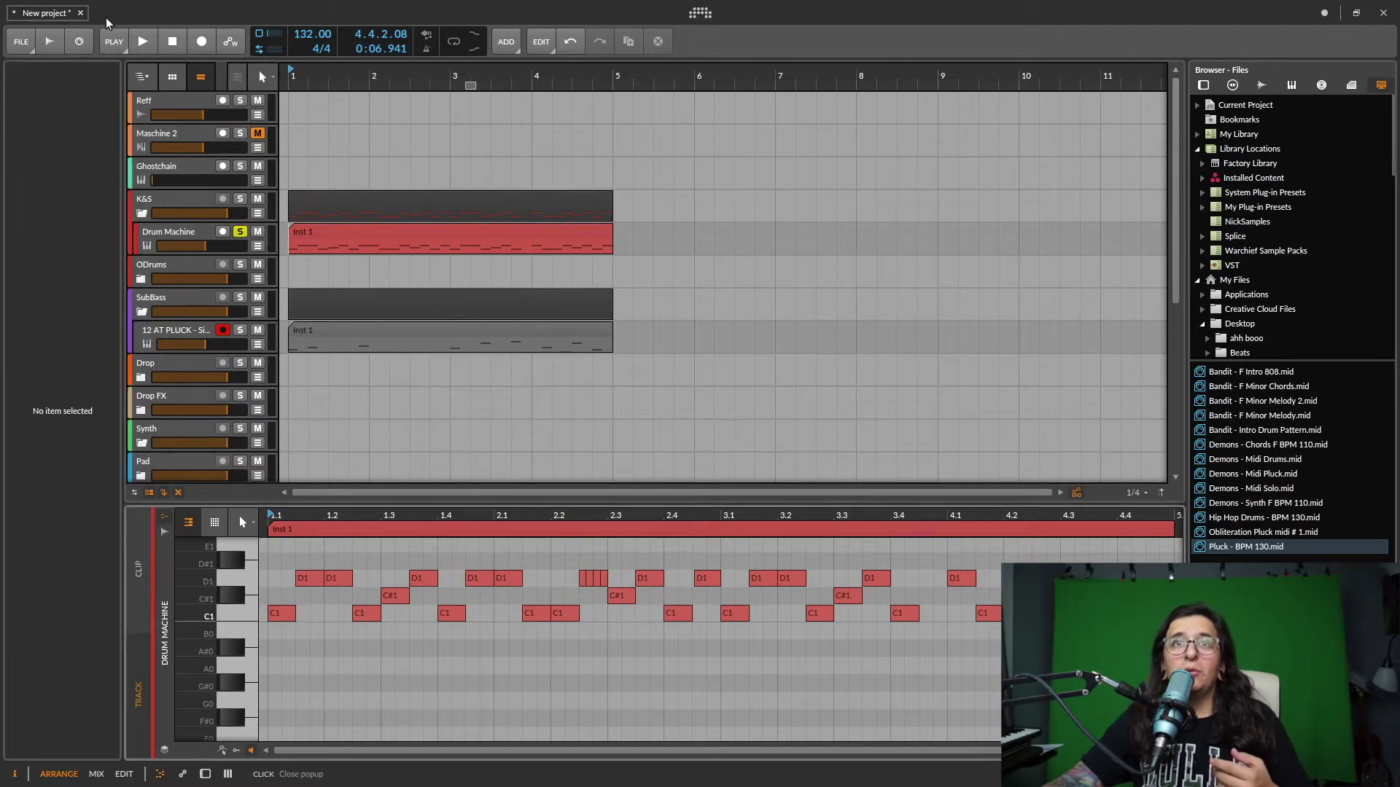
Create a new project and delete its Audio 2 track
left_click(23, 42)
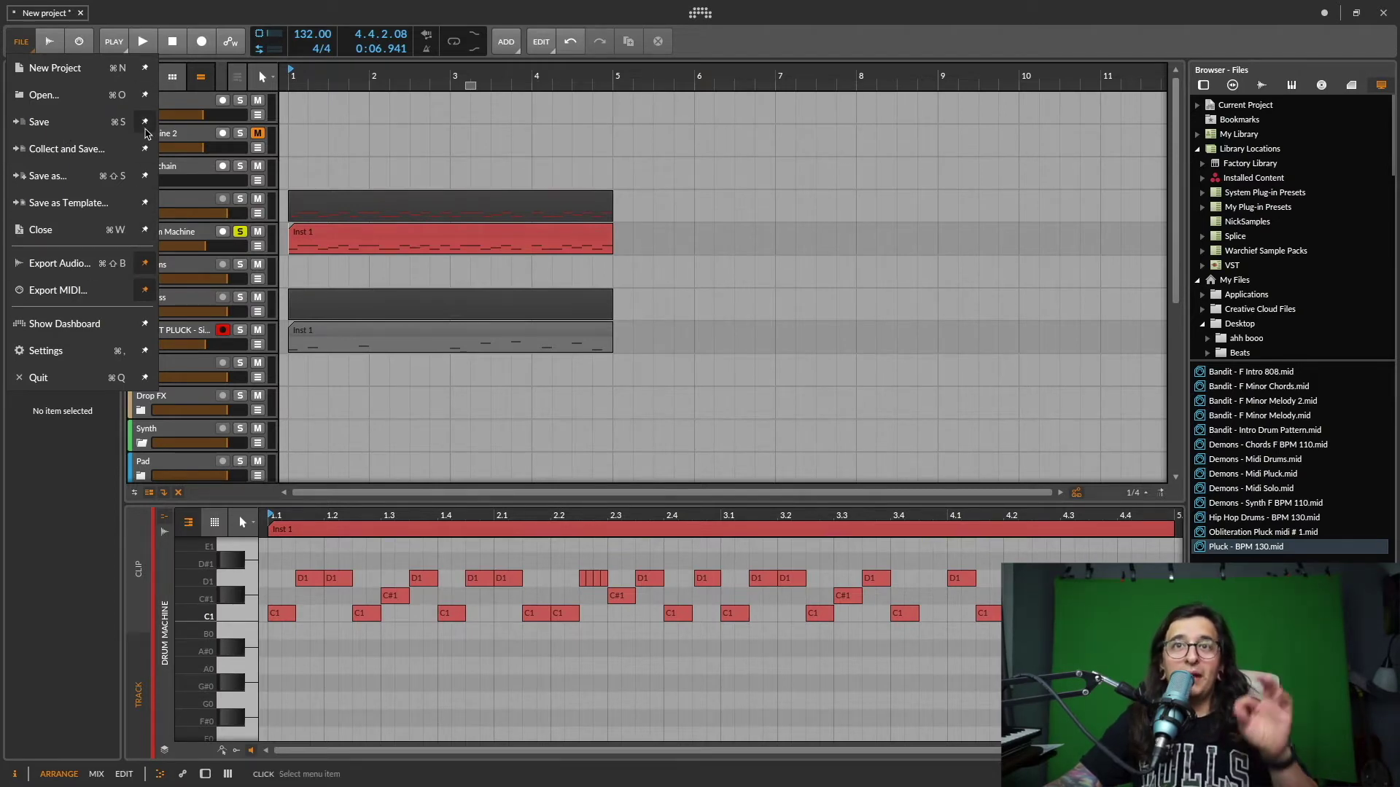
left_click(54, 68)
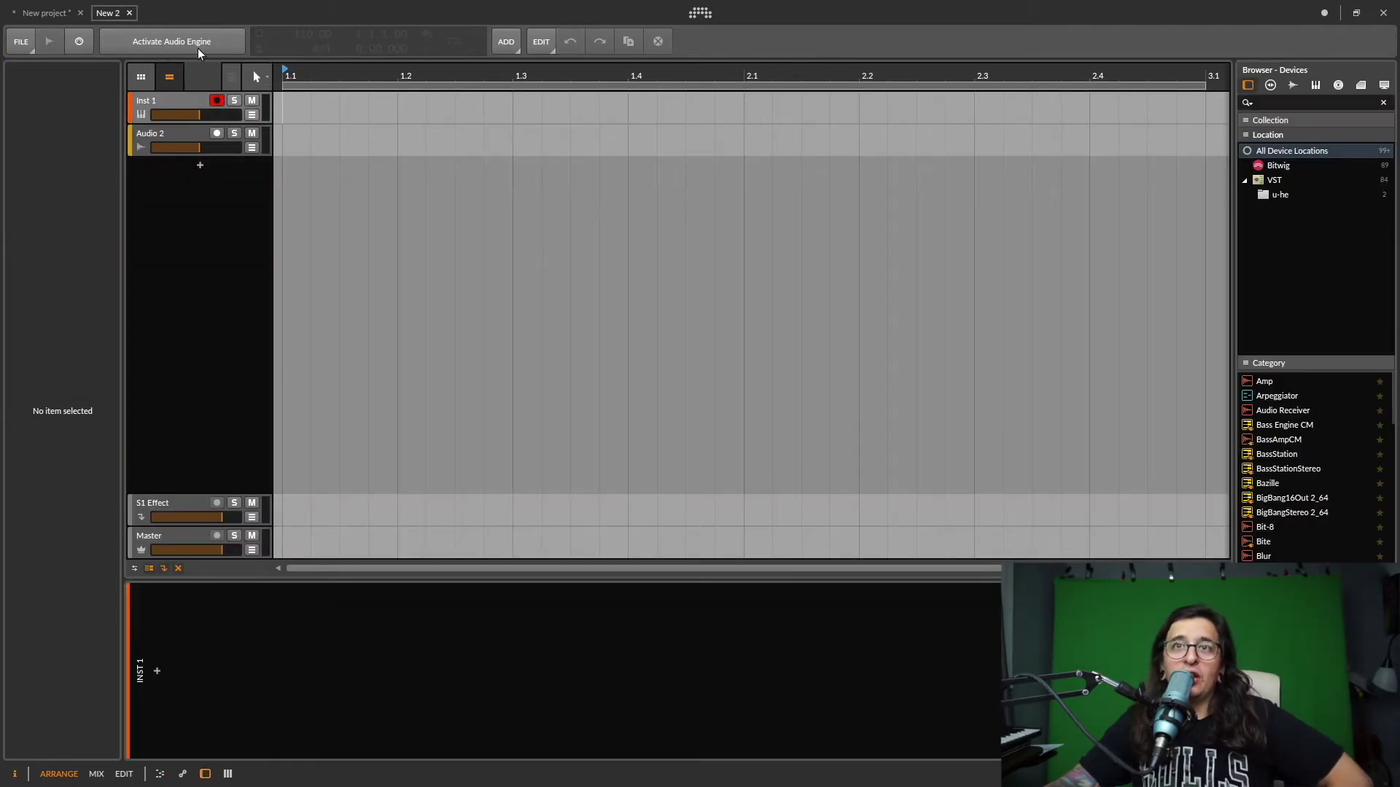
left_click(163, 134)
key("Delete")
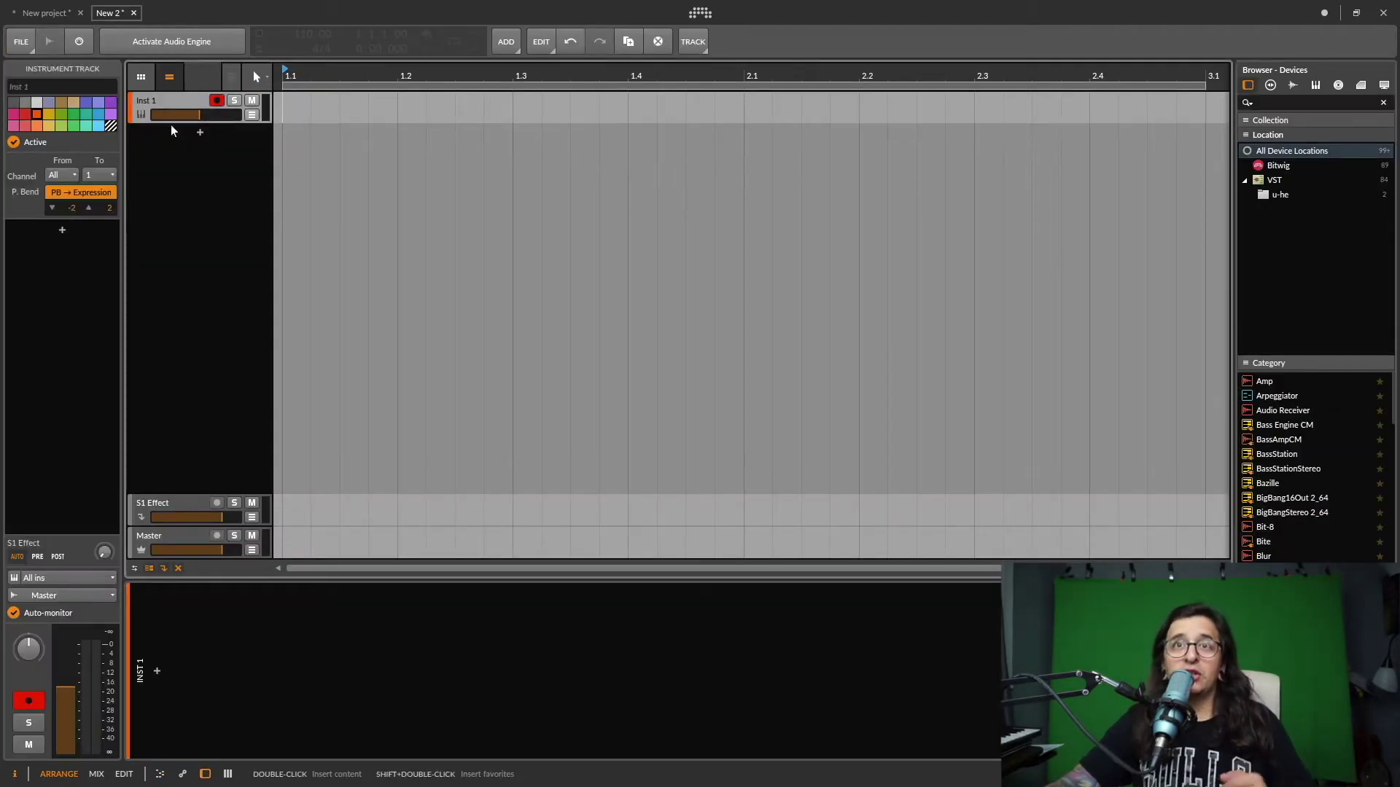
Copy the Drum Machine clip from the original project and paste it at bar 1 of the Inst 1 track in New 2
left_click(45, 12)
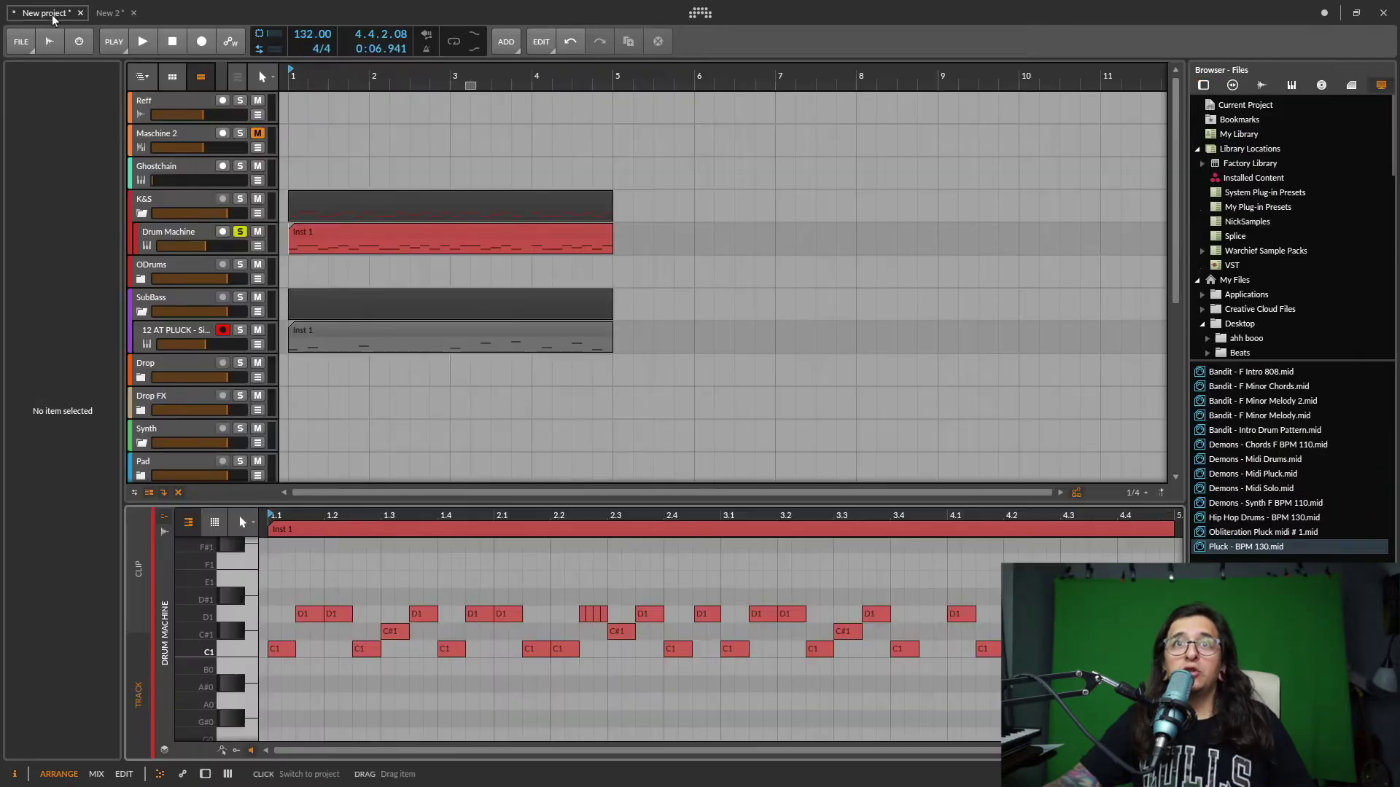
left_click(400, 234)
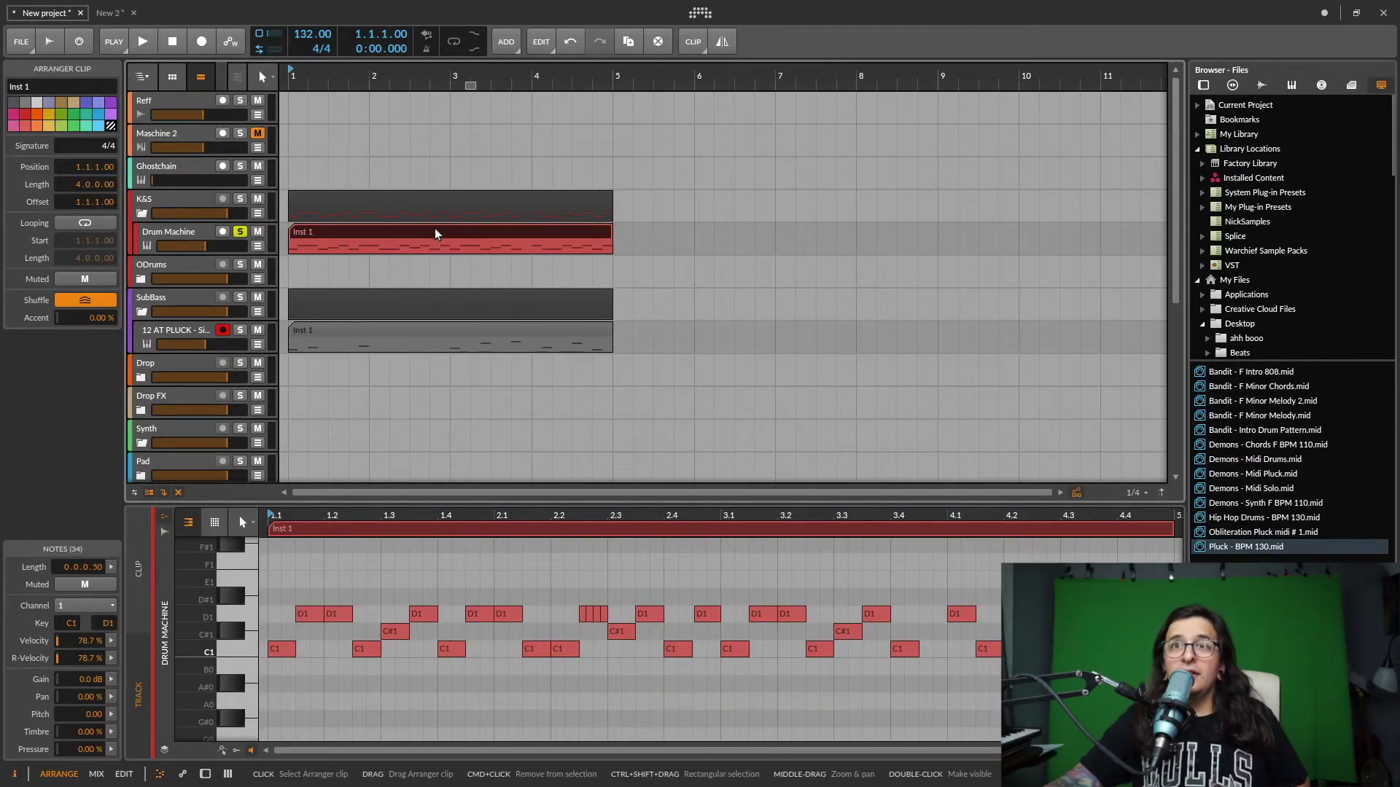
left_click(110, 12)
left_click(285, 117)
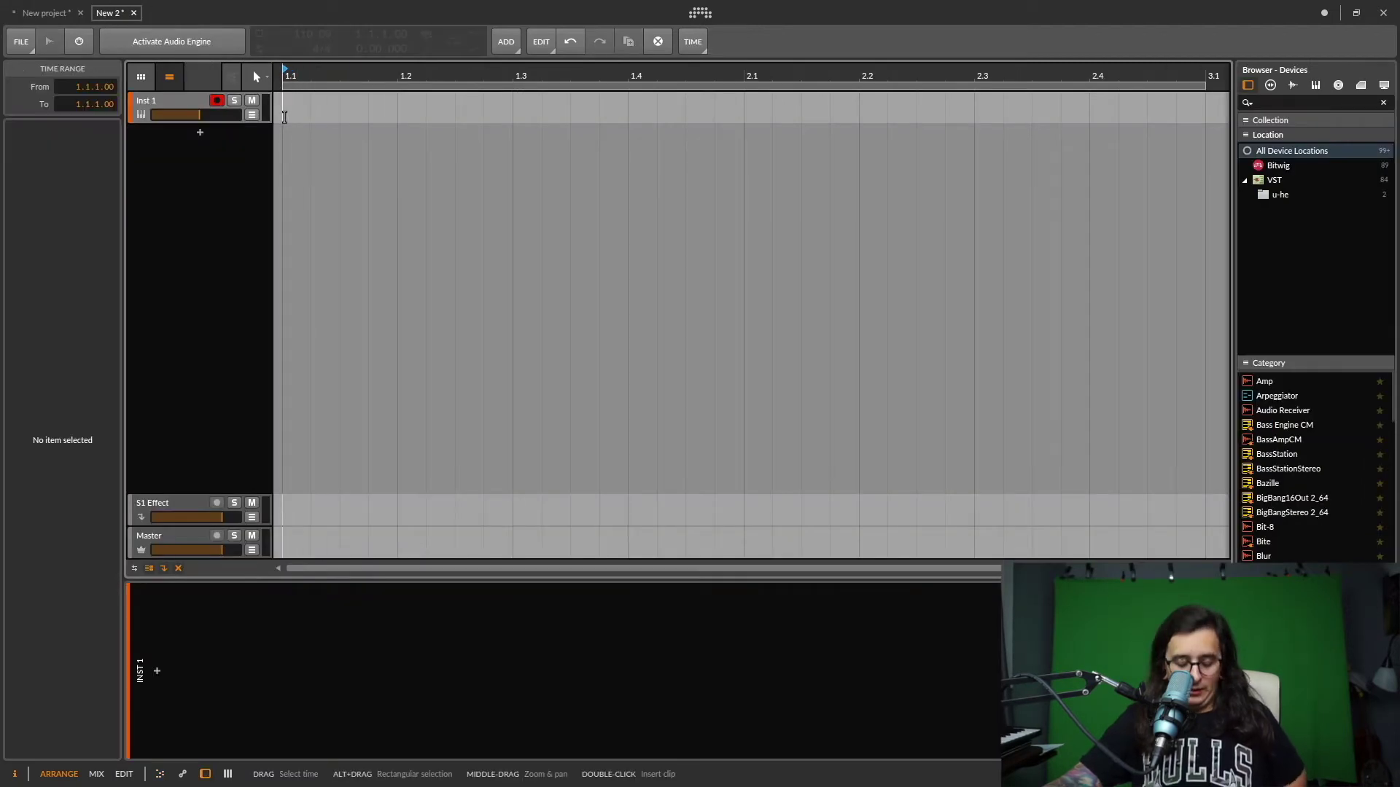
key("ctrl+v")
left_click_drag(306, 73, 309, 73)
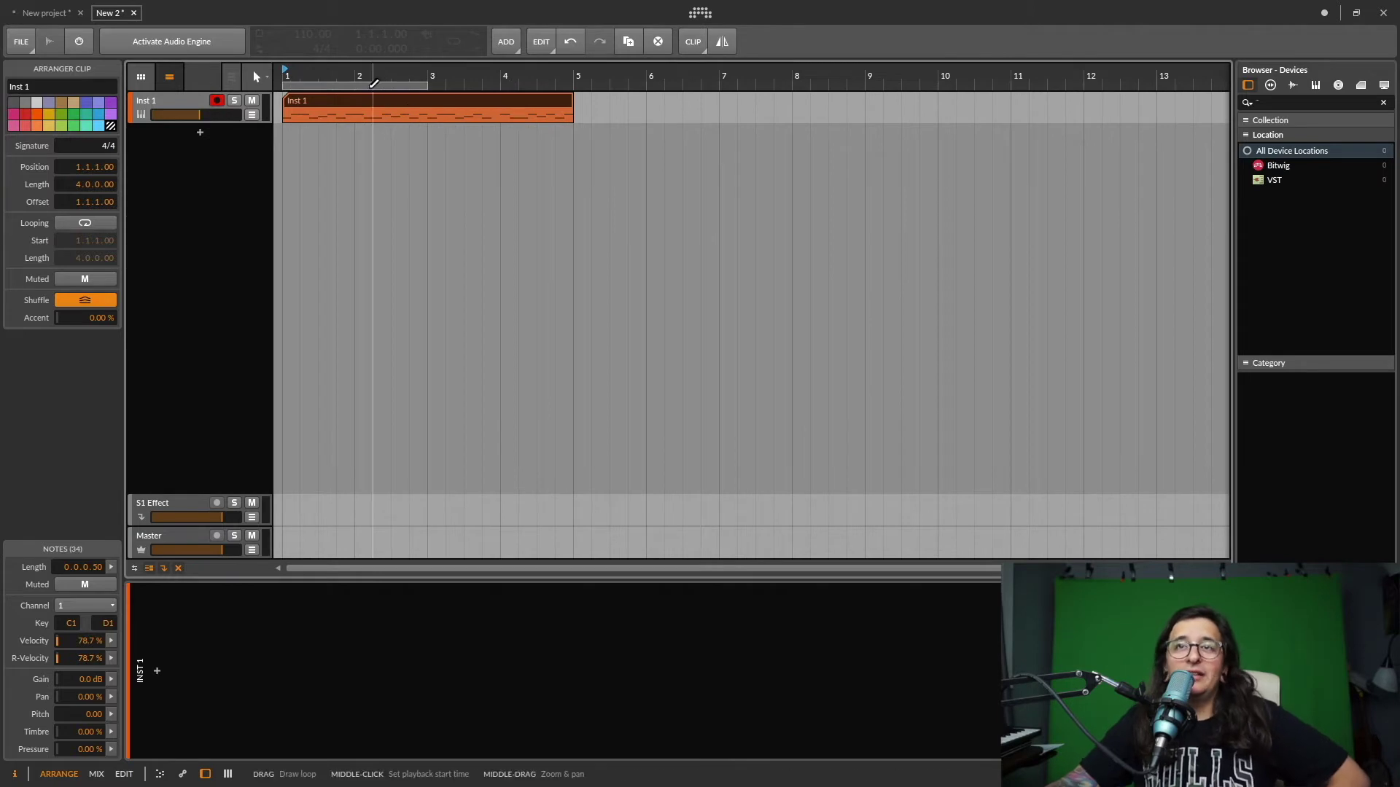
Start a MIDI export, browse to Warchief Sample Packs > Warchief Midi on the Desktop, and cancel the save
left_click(83, 45)
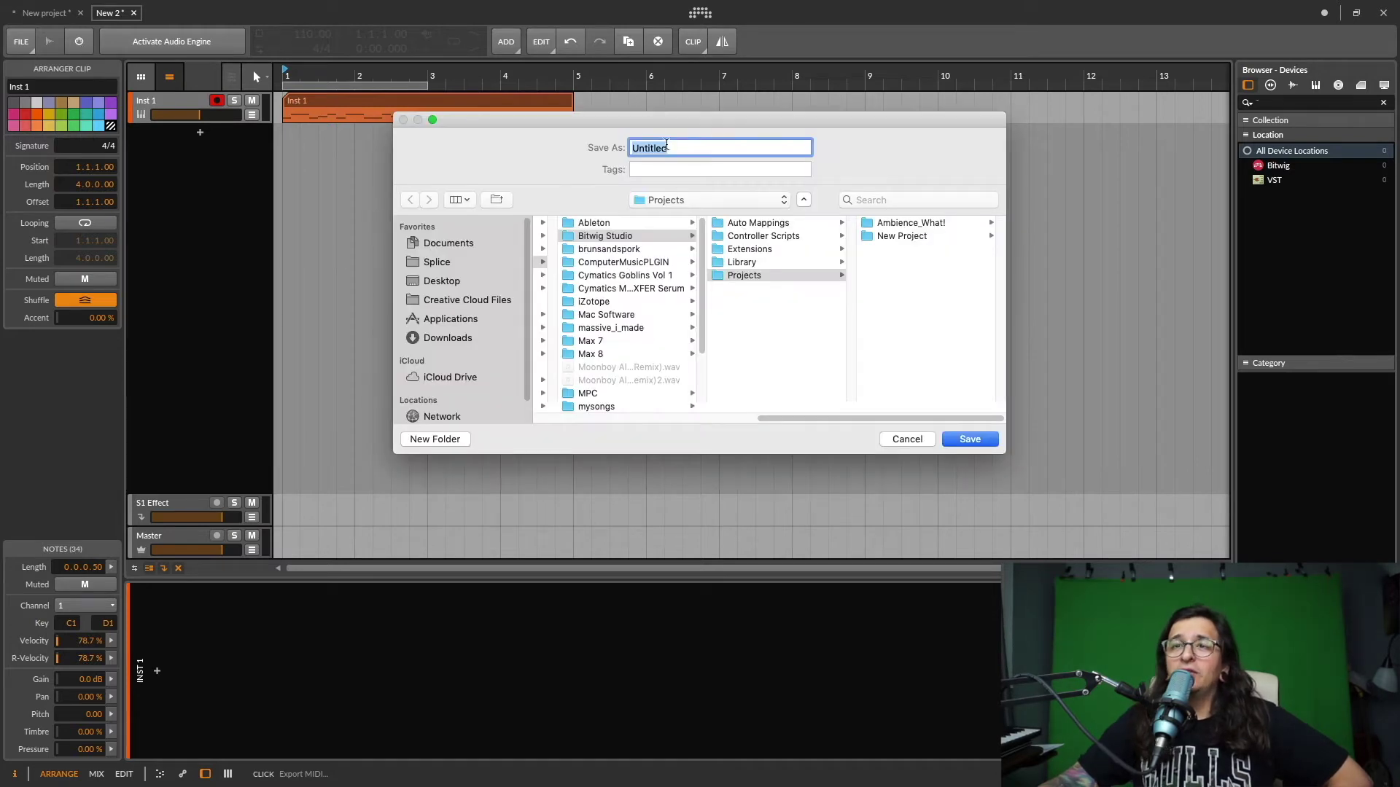
left_click(445, 281)
scroll(607, 368, "down", 5)
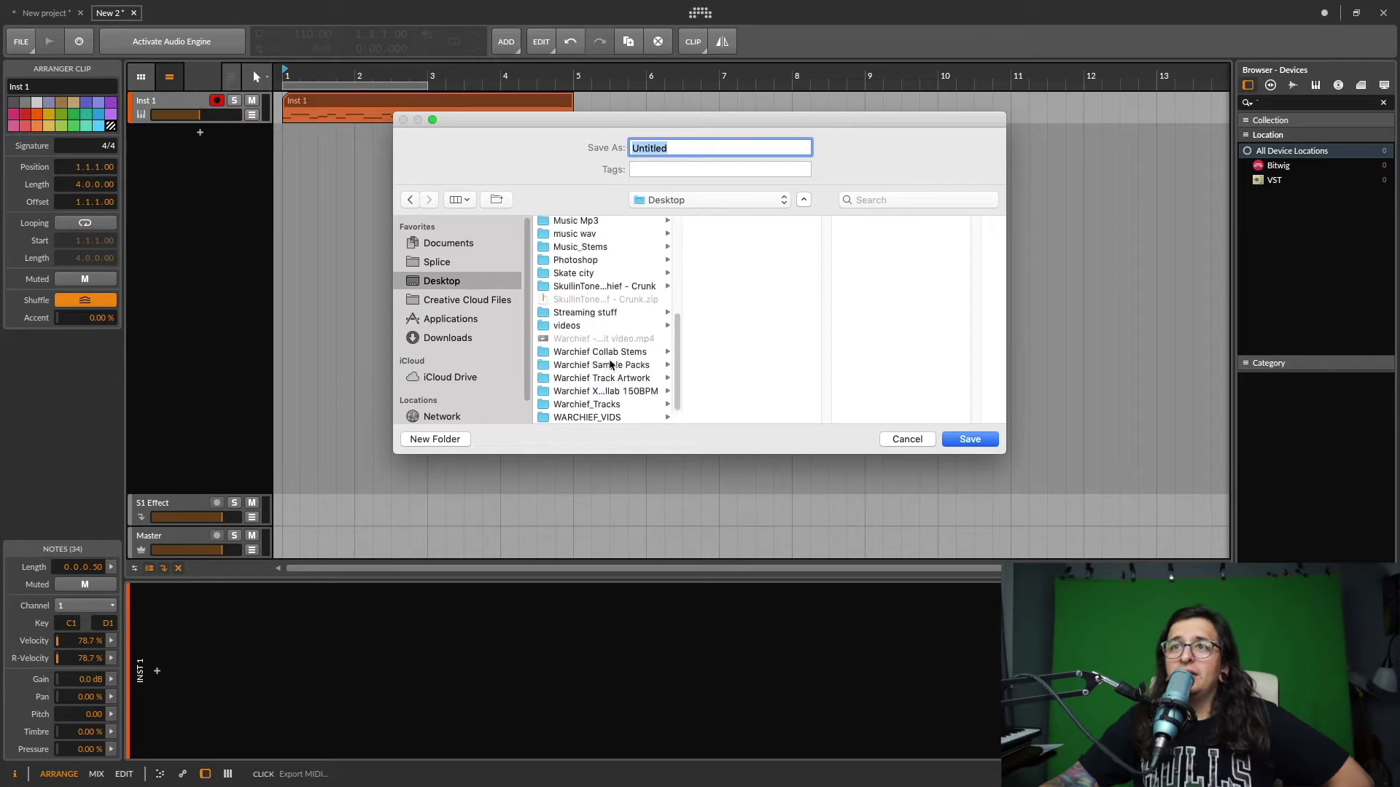
left_click(627, 365)
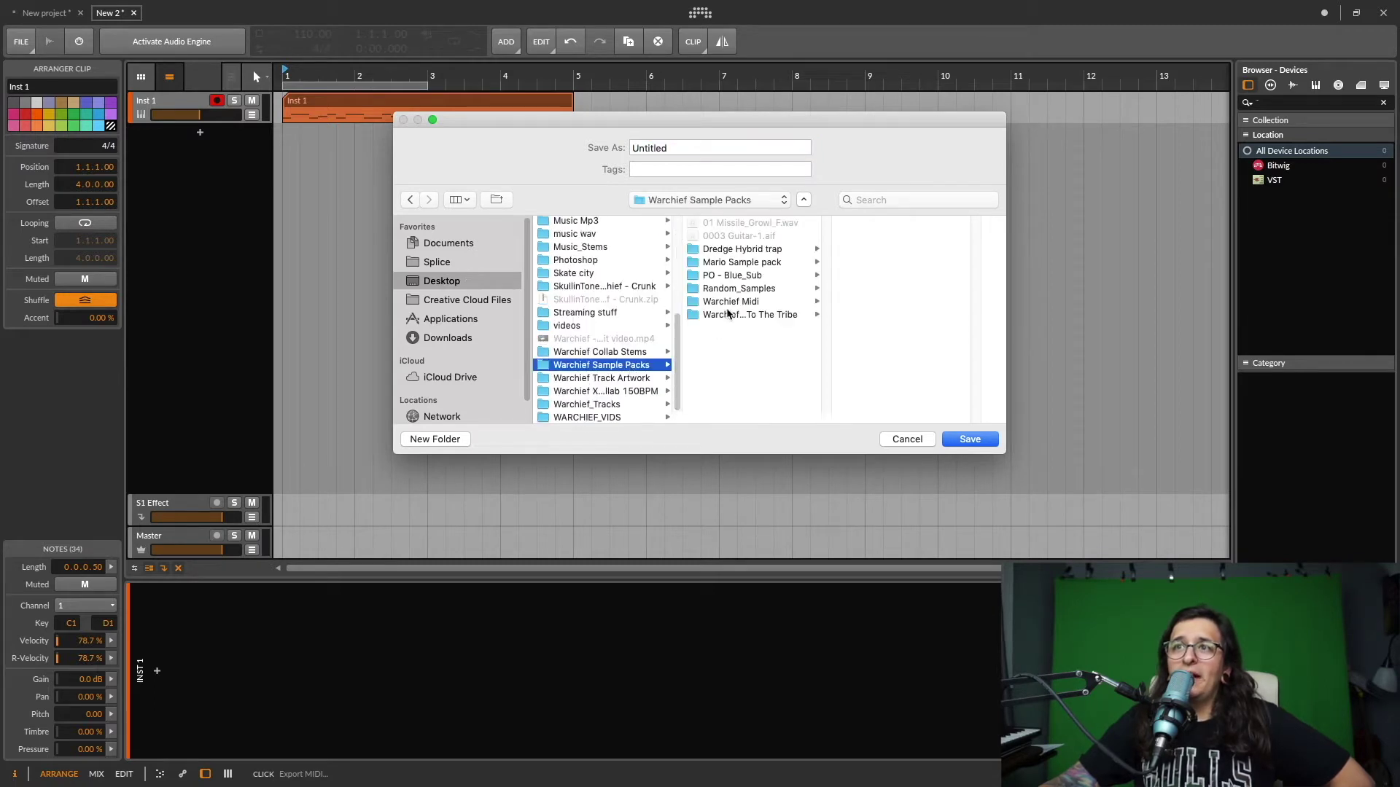
left_click(732, 303)
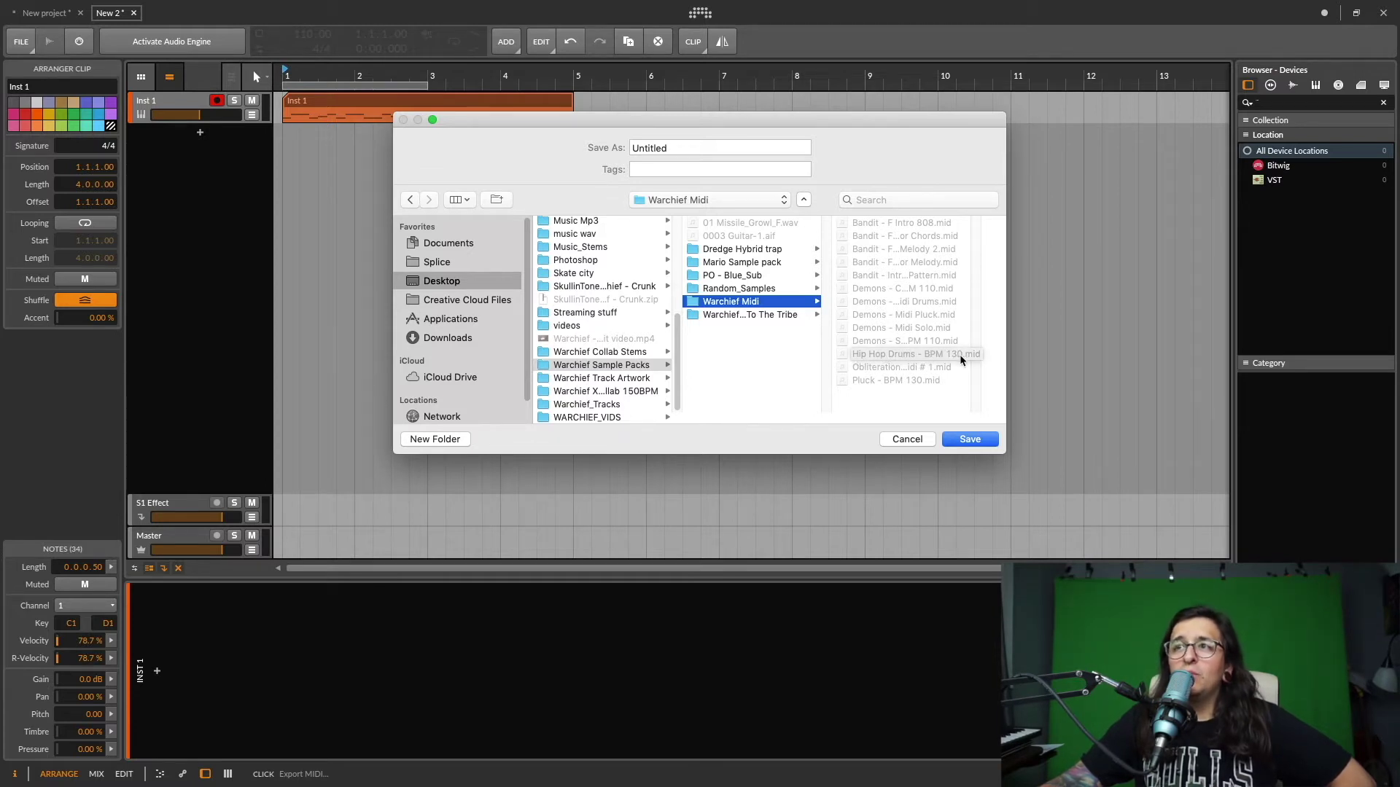
left_click(910, 440)
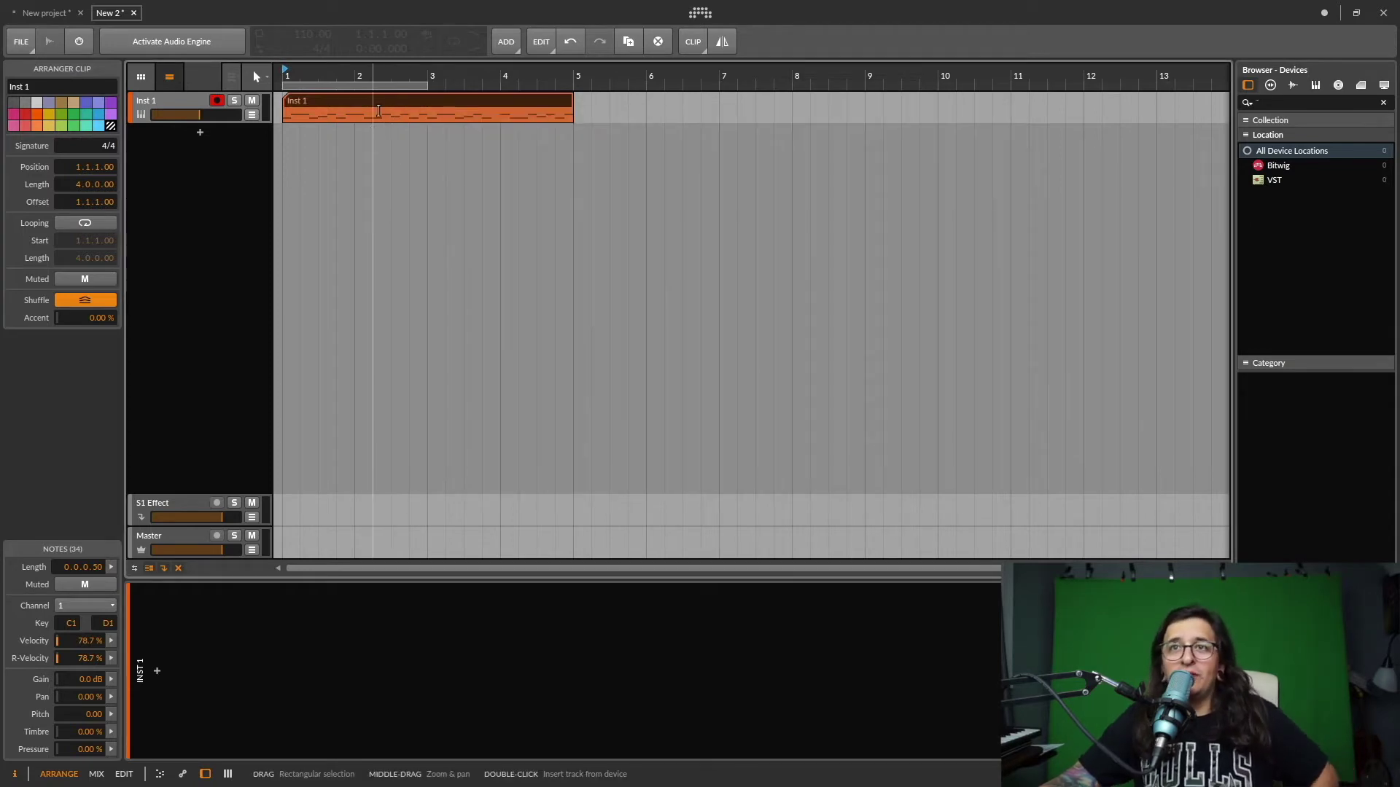
In the original project, place Hip Hop Drums - BPM 130.mid on the Drum Machine track at bar 6 and play it briefly
left_click(44, 12)
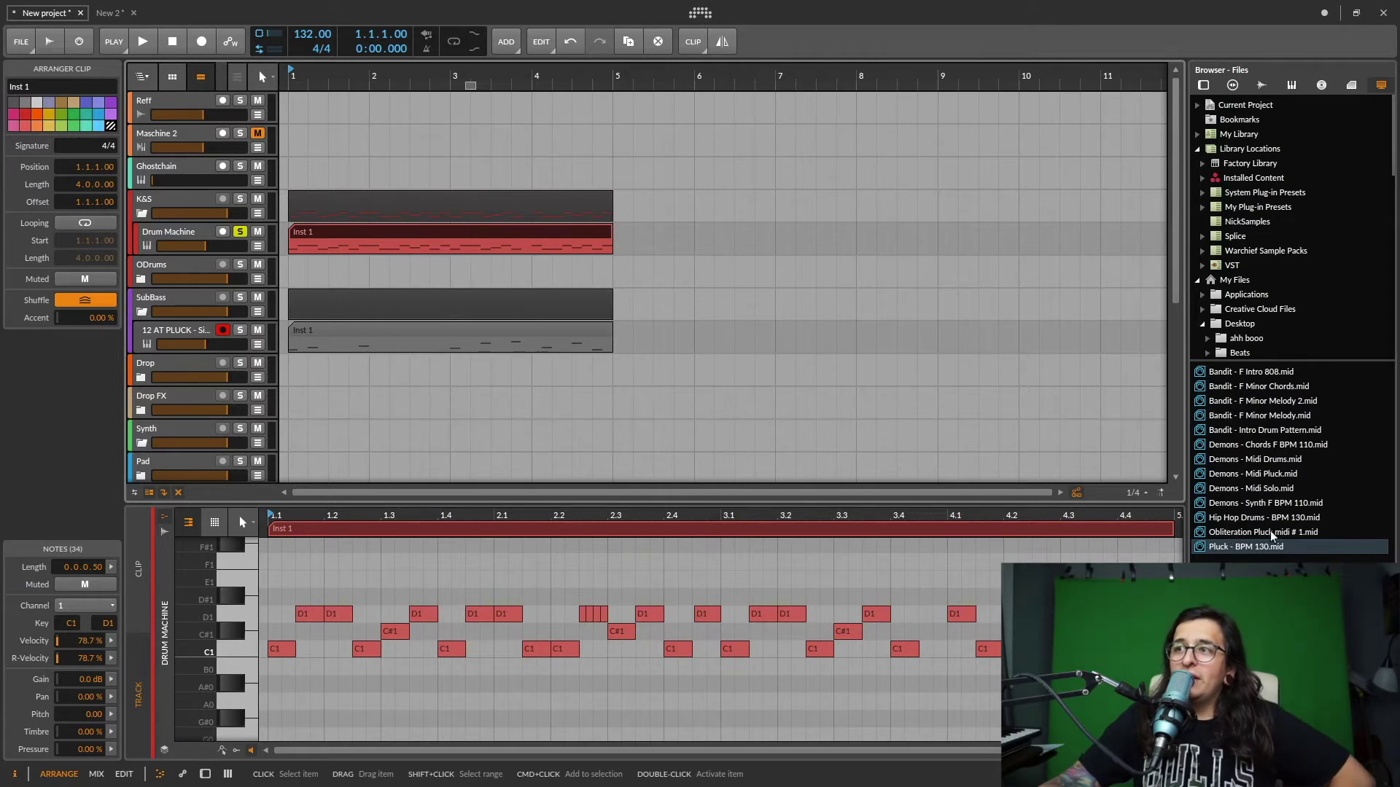
left_click_drag(1266, 519, 703, 244)
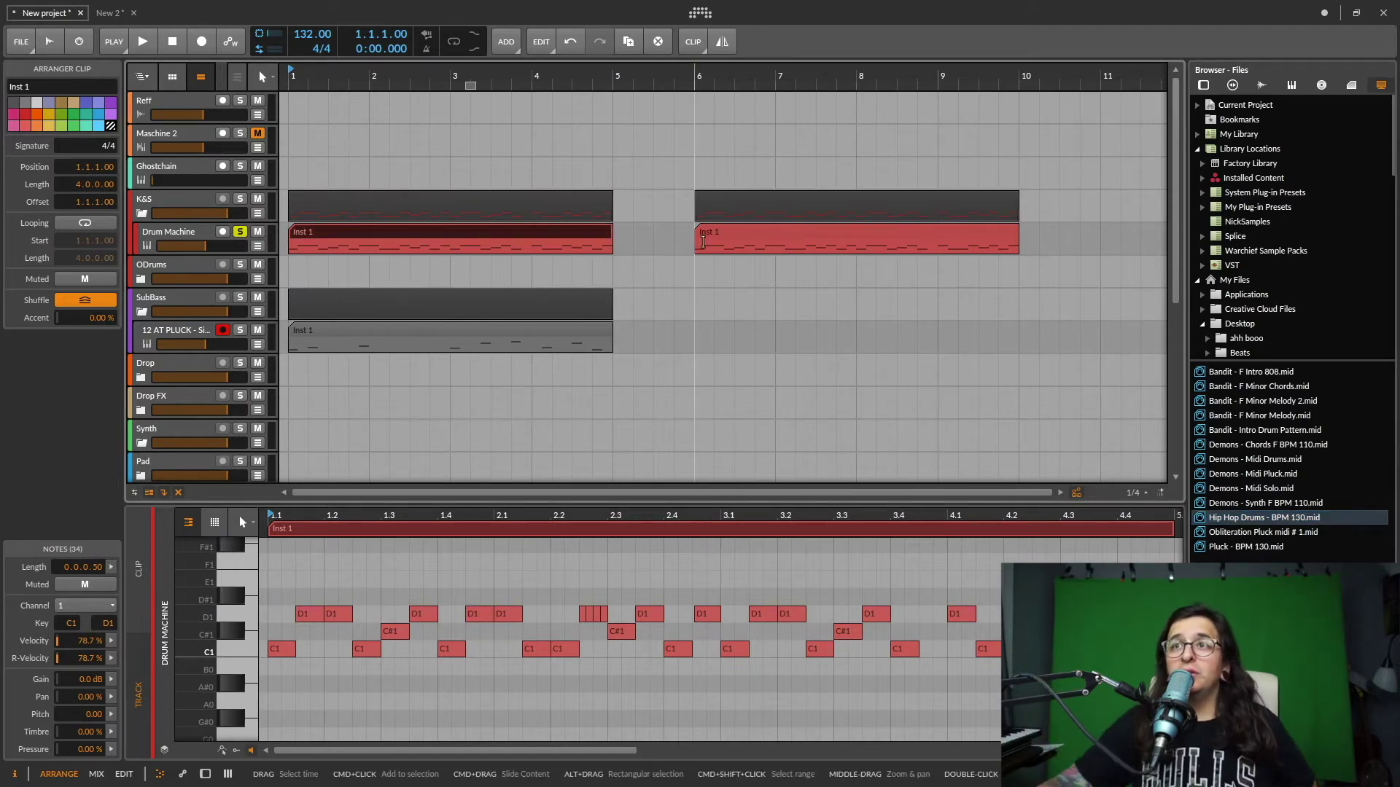
left_click(696, 245)
key("space")
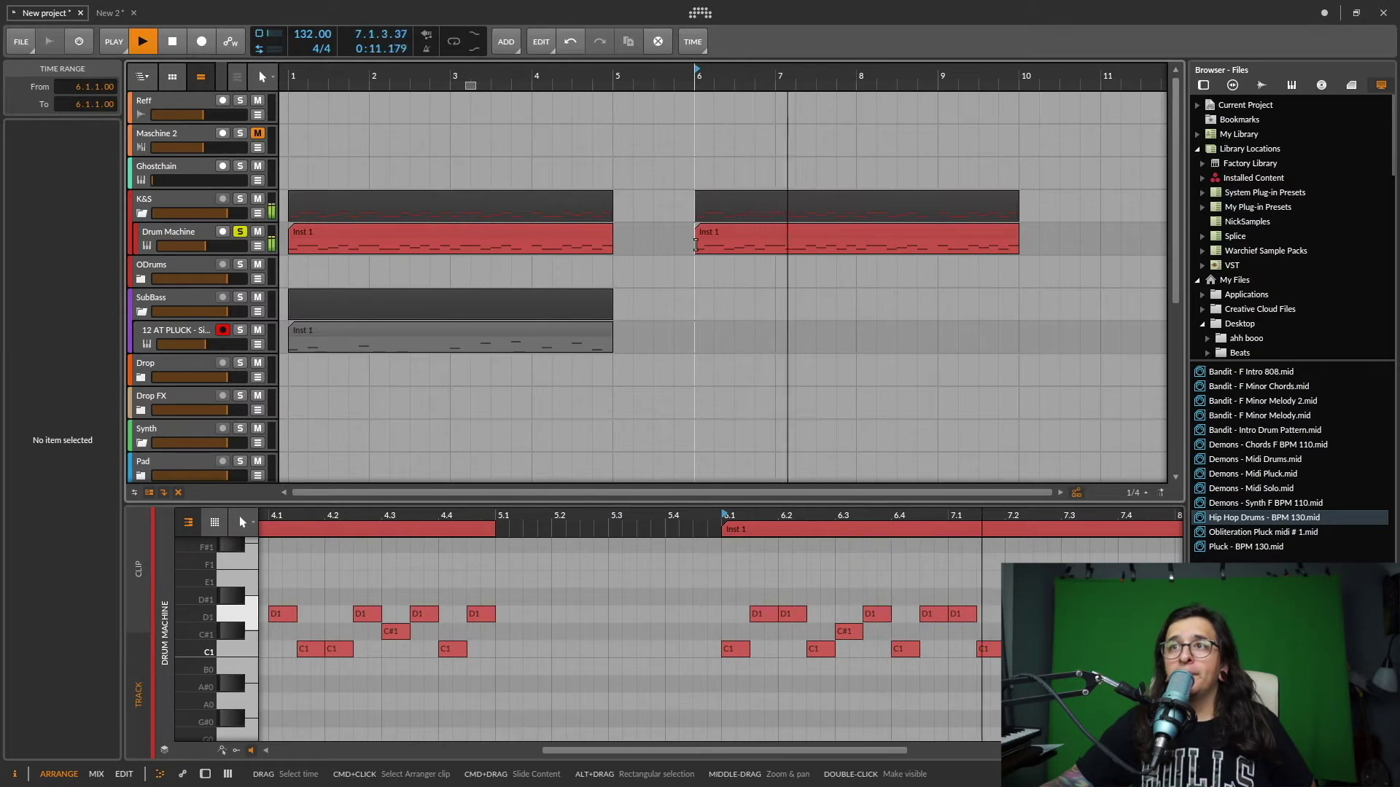
key("space")
Solo the 12 AT PLUCK track instead of the Drum Machine and play its clip from bar 1
scroll(487, 309, "down", 1)
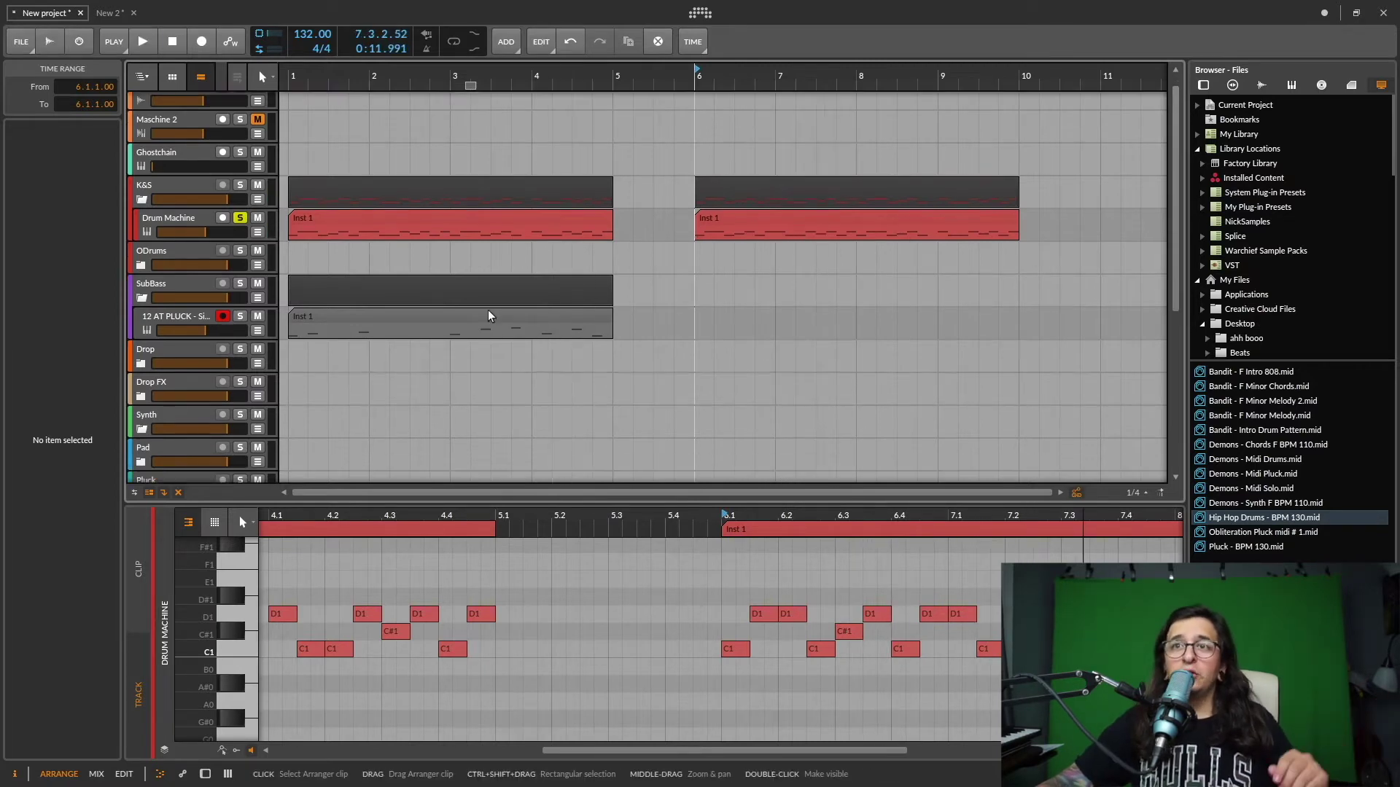
left_click(481, 311)
left_click(292, 329)
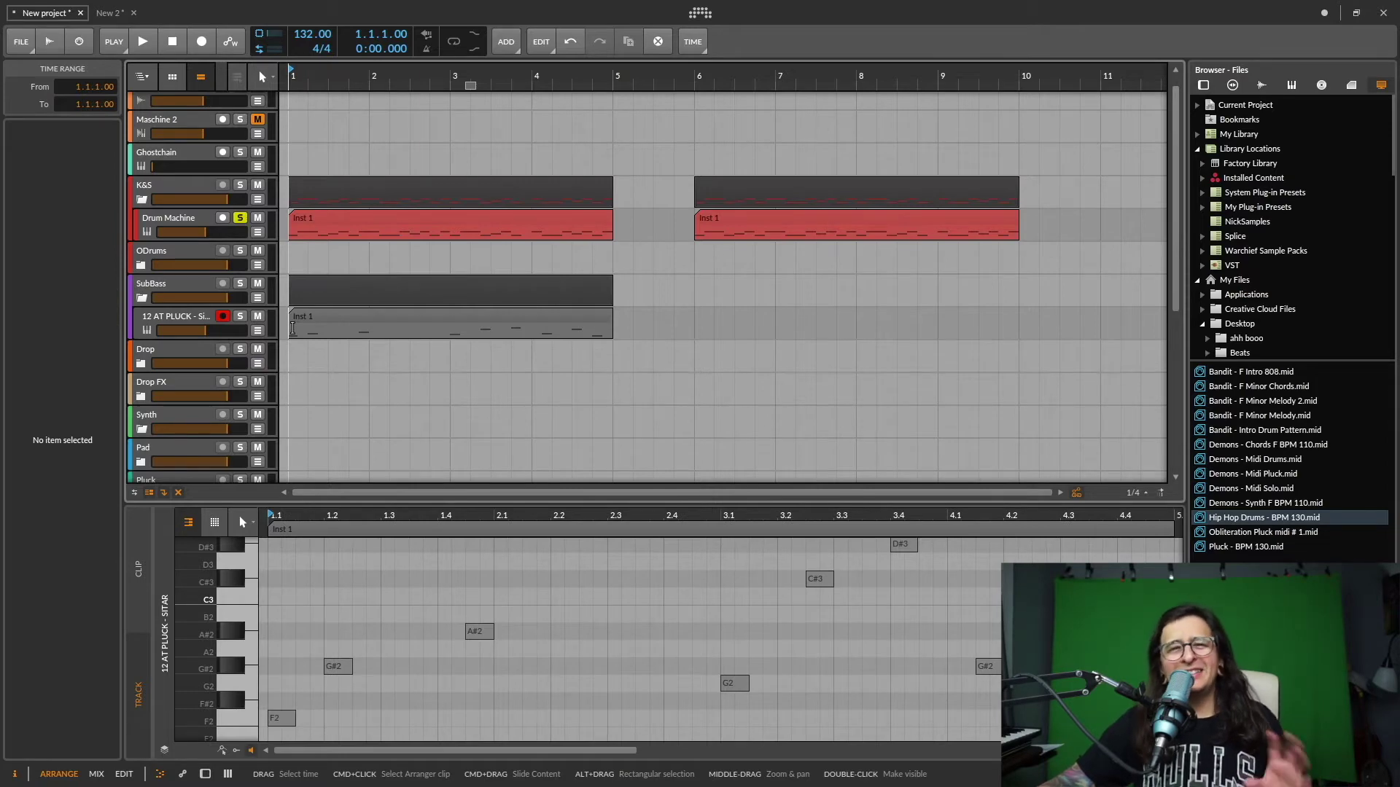
left_click(240, 315)
left_click(239, 218)
key("space")
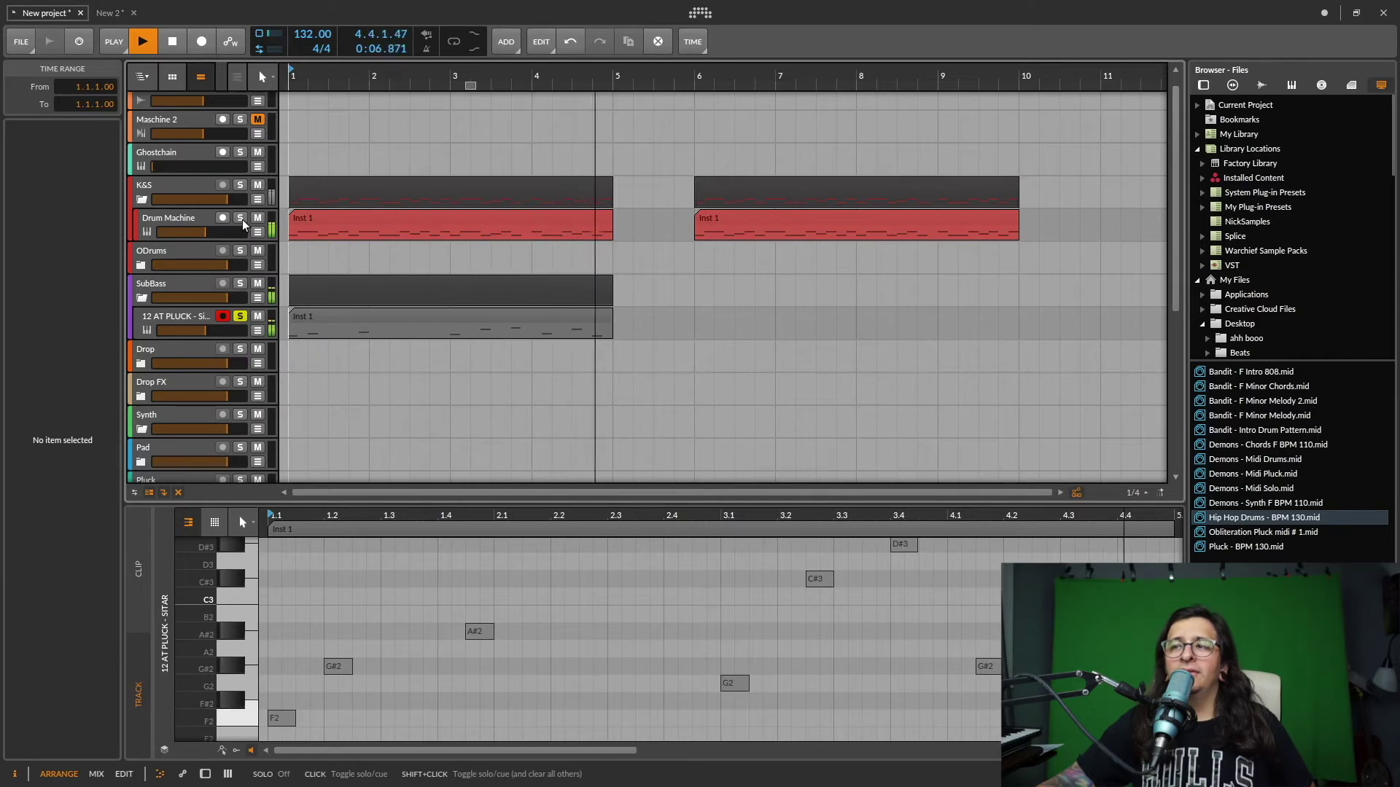
key("space")
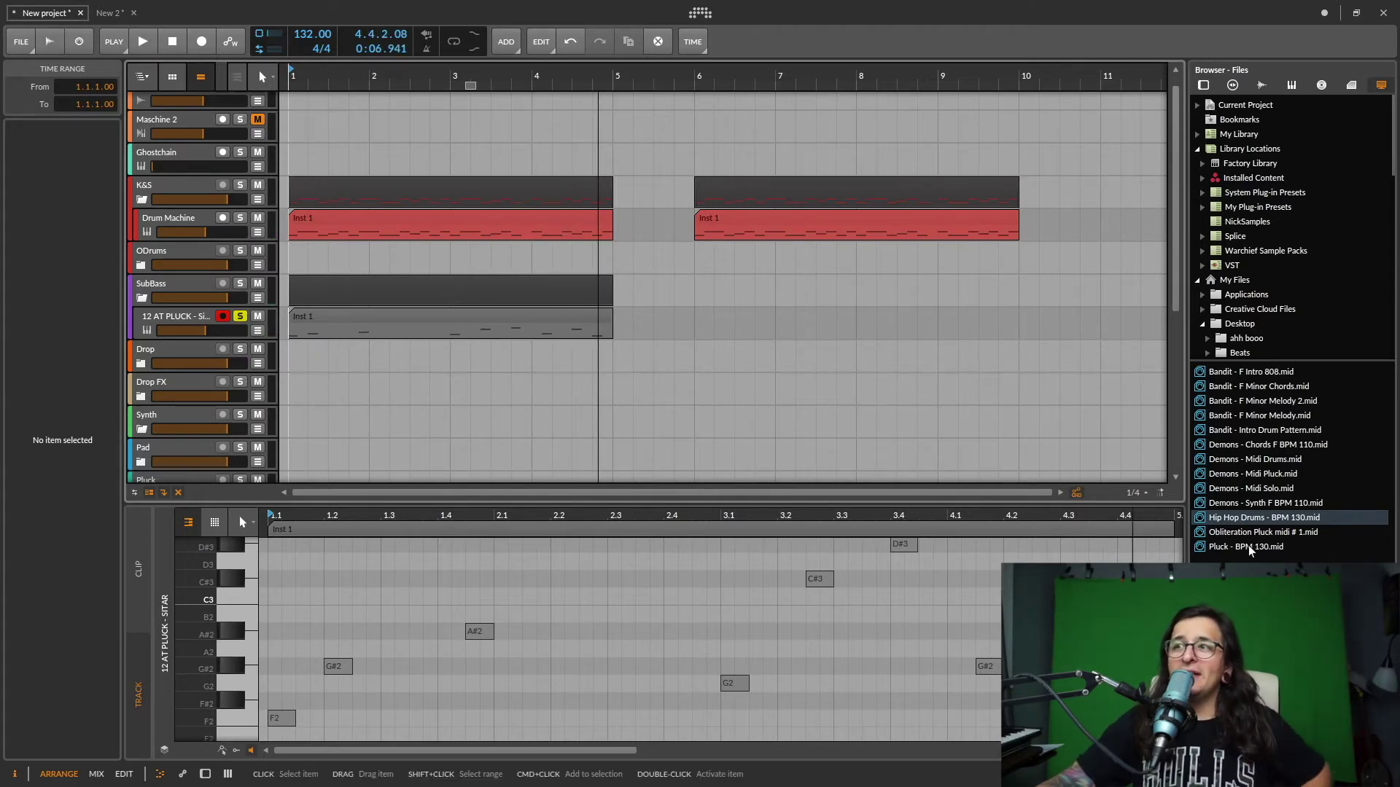
Place Pluck - BPM 130.mid on the 12 AT PLUCK track at bar 6
left_click_drag(1252, 545, 694, 321)
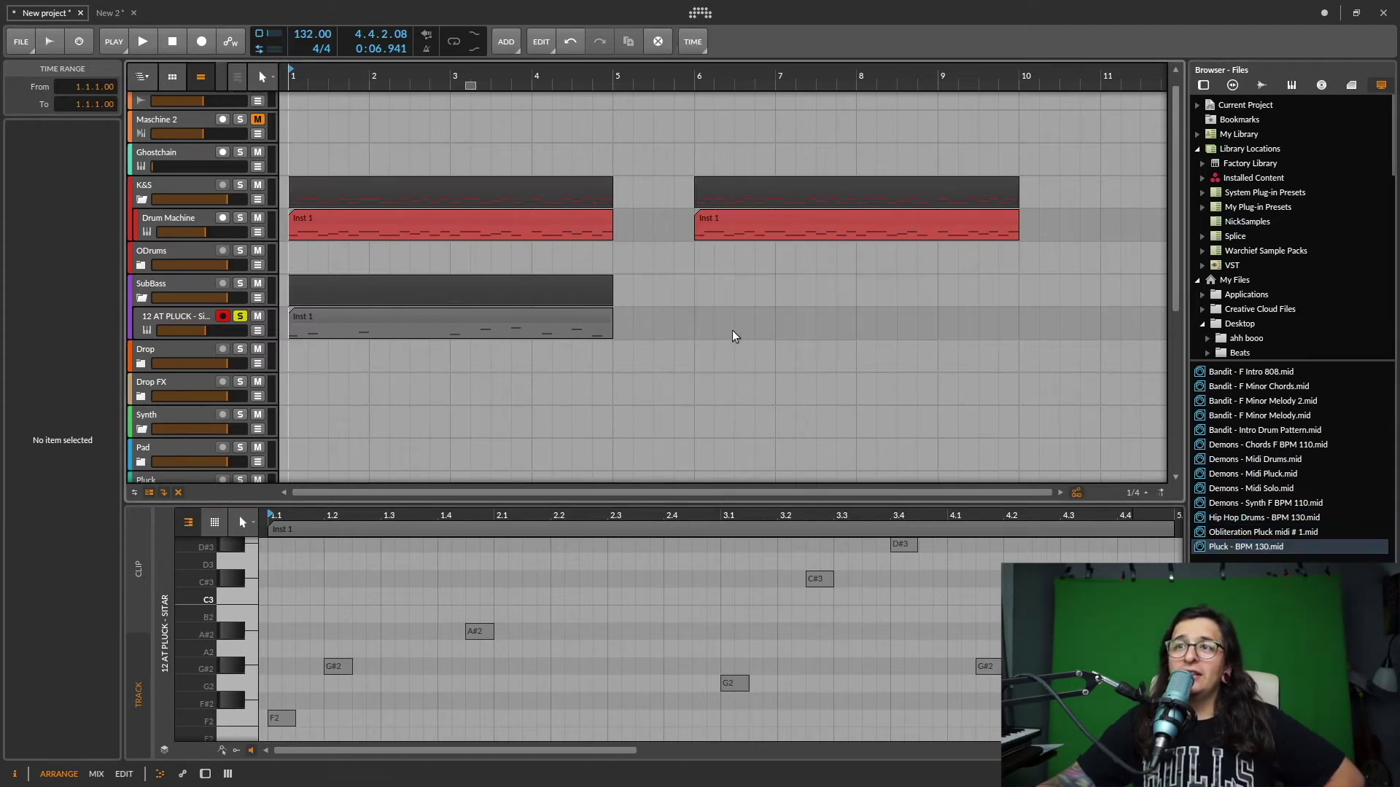